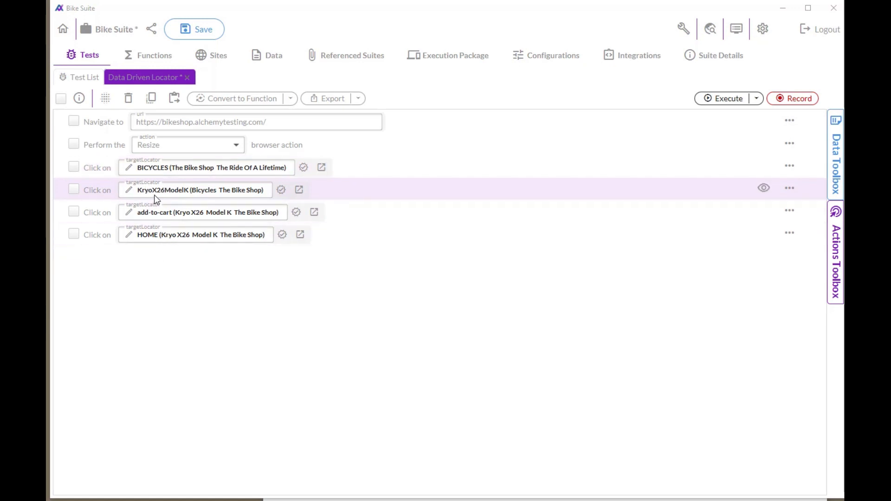
Step: Convert the four click steps of the test (BICYCLES, KryoX26ModelK, add-to-cart, HOME) into a function named Data Driven Function
{"action": "left_click", "coordinate": [74, 167]}
{"action": "left_click", "coordinate": [73, 189]}
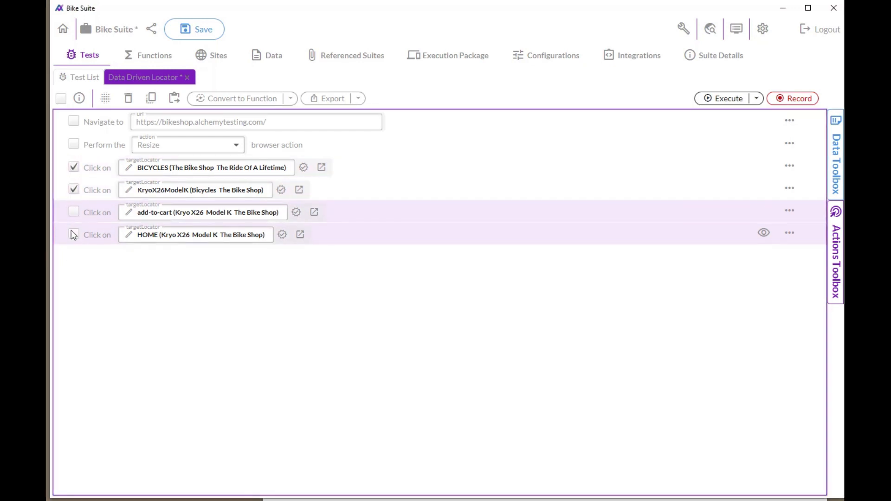
{"action": "left_click", "coordinate": [74, 212]}
{"action": "left_click", "coordinate": [74, 234]}
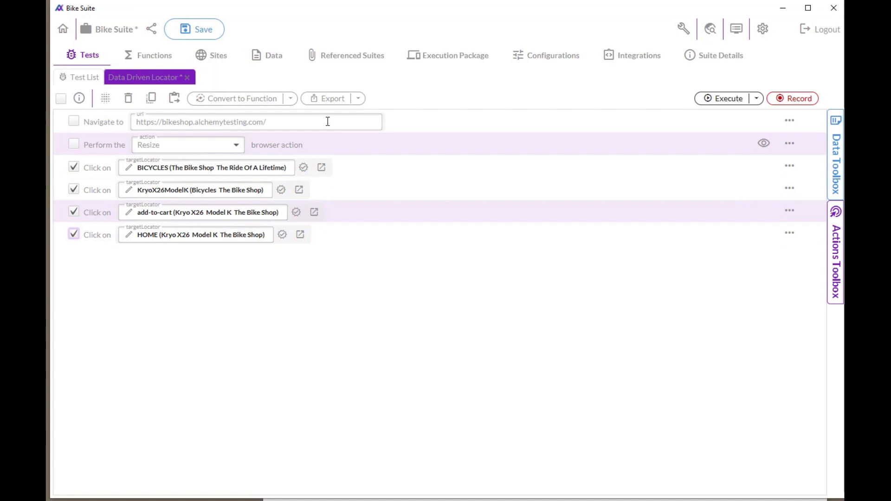
{"action": "left_click", "coordinate": [259, 102]}
{"action": "left_click", "coordinate": [339, 238]}
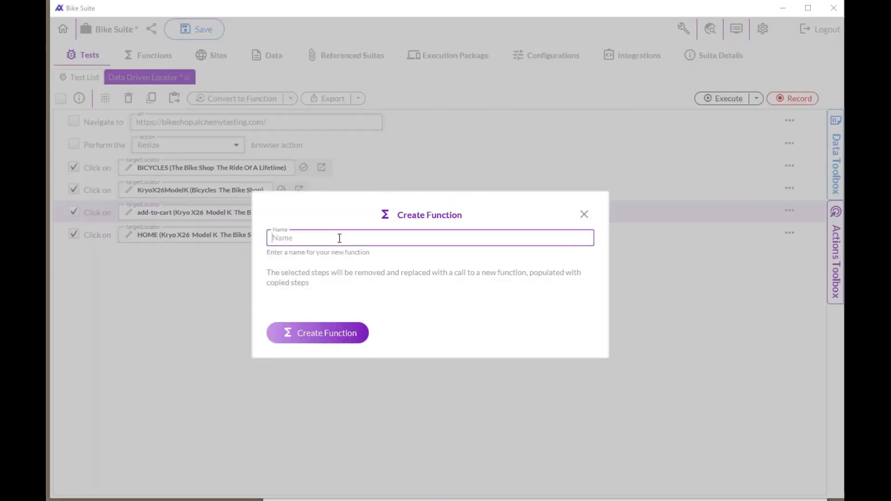
{"action": "type", "text": "Data Driven Function"}
{"action": "left_click", "coordinate": [336, 325]}
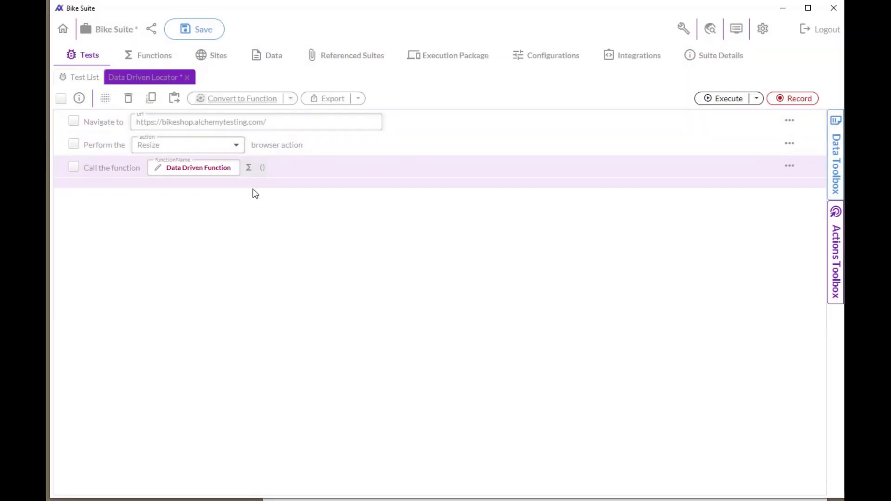
Step: Open the KryoX26ModelK element from the new function's steps and copy the href-based product XPath from its tiered lookup list
{"action": "left_click", "coordinate": [144, 59]}
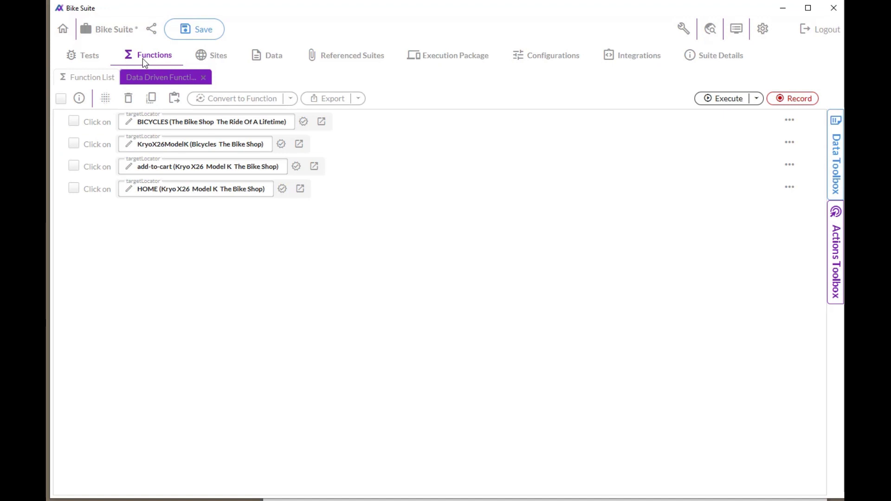
{"action": "left_click", "coordinate": [186, 146]}
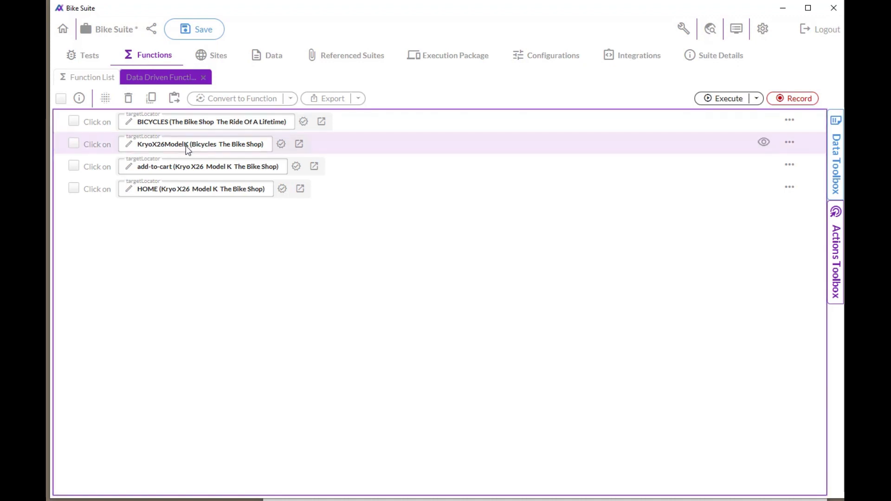
{"action": "left_click", "coordinate": [299, 144]}
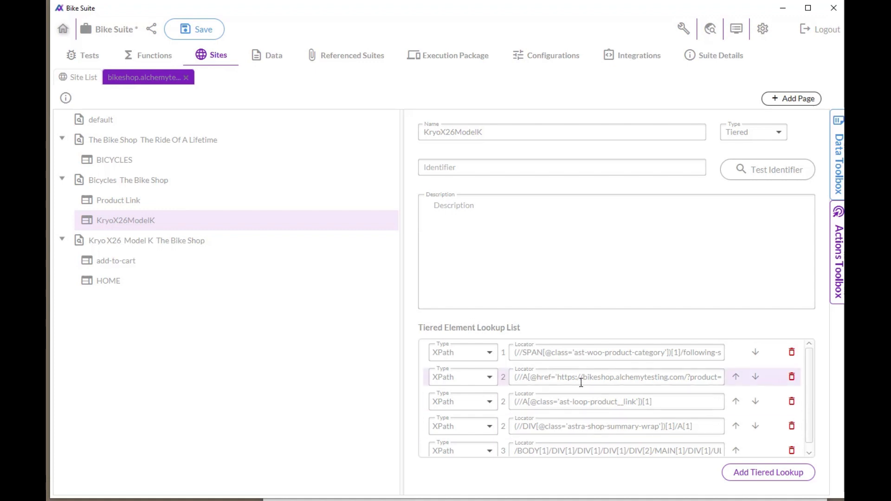
{"action": "left_click_drag", "start_coordinate": [700, 377], "coordinate": [767, 370]}
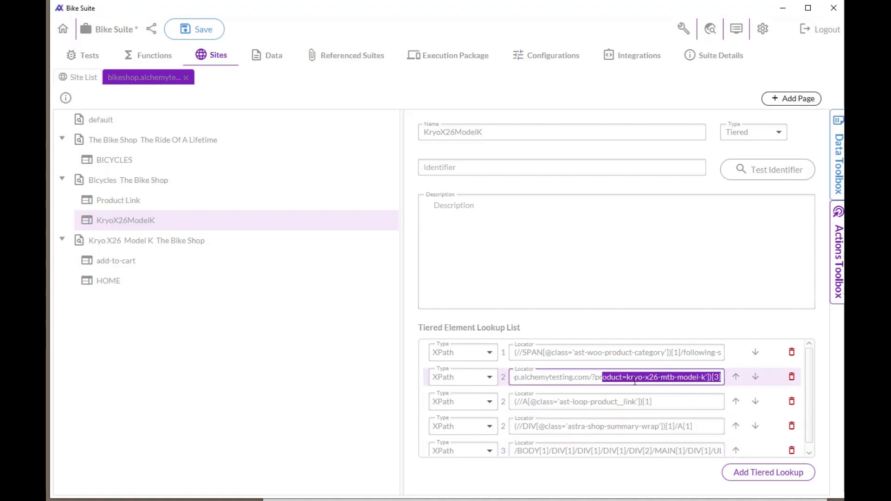
{"action": "left_click", "coordinate": [635, 381]}
{"action": "left_click_drag", "start_coordinate": [622, 377], "coordinate": [706, 375]}
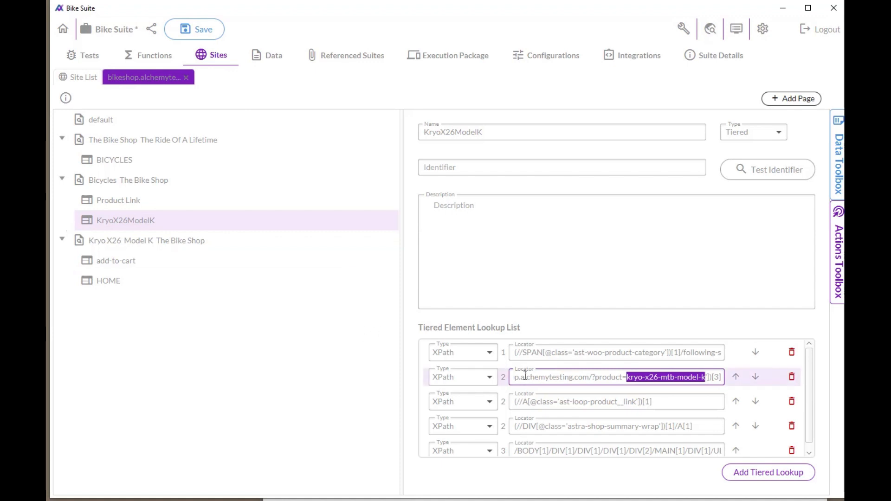
{"action": "left_click", "coordinate": [554, 380]}
{"action": "left_click", "coordinate": [553, 382]}
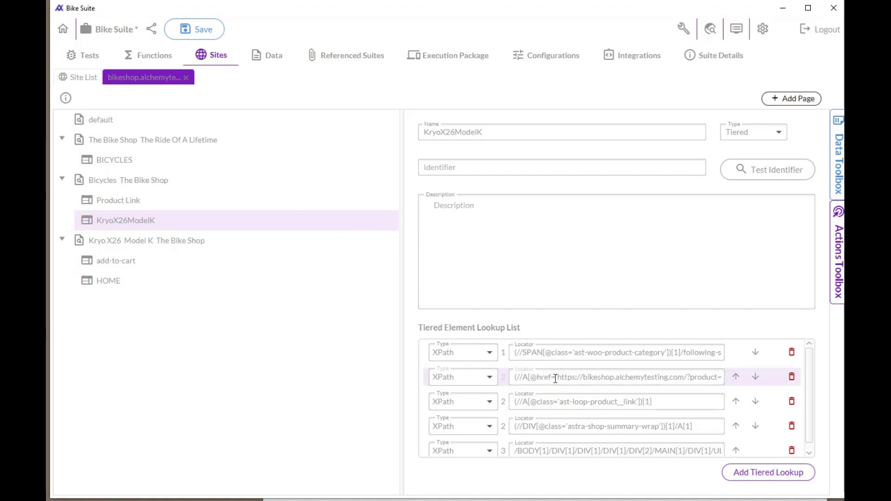
{"action": "left_click", "coordinate": [555, 378]}
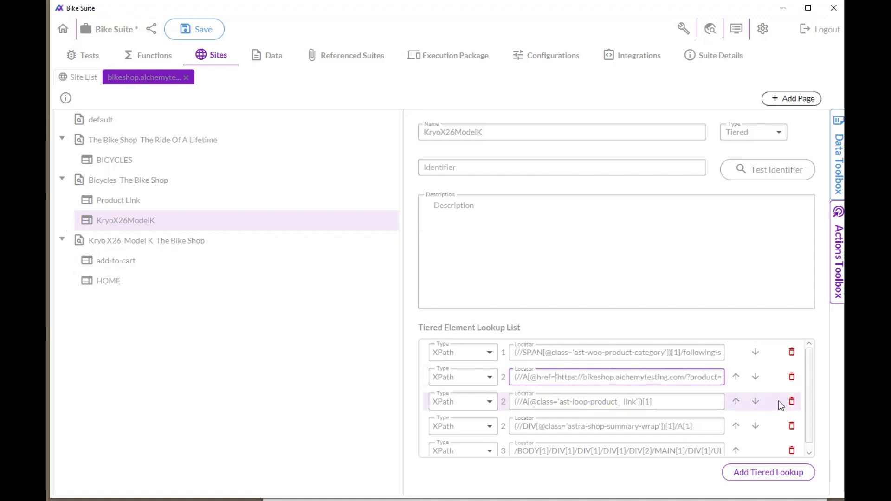
{"action": "triple_click", "coordinate": [596, 378]}
{"action": "key", "text": "ctrl+c"}
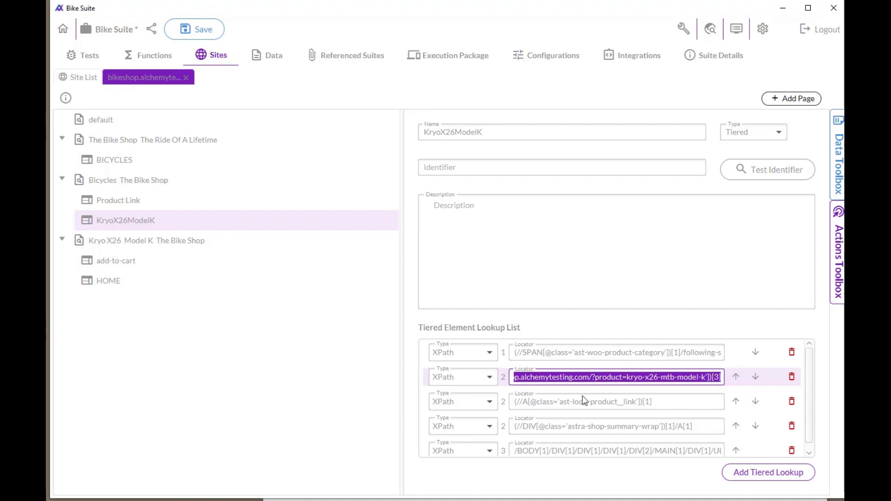
Step: Change the KryoX26ModelK element's type to XPath and paste the copied href locator as its identifier
{"action": "left_click", "coordinate": [756, 132]}
{"action": "left_click", "coordinate": [752, 154]}
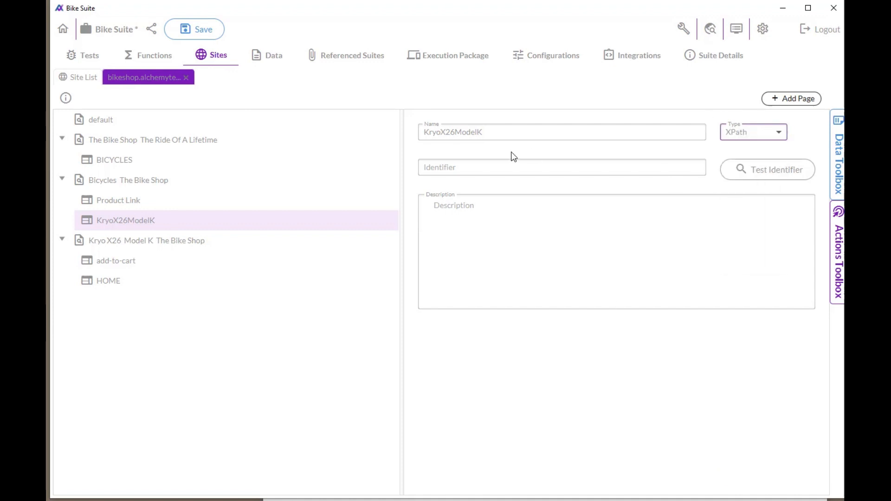
{"action": "left_click", "coordinate": [503, 167]}
{"action": "key", "text": "ctrl+v"}
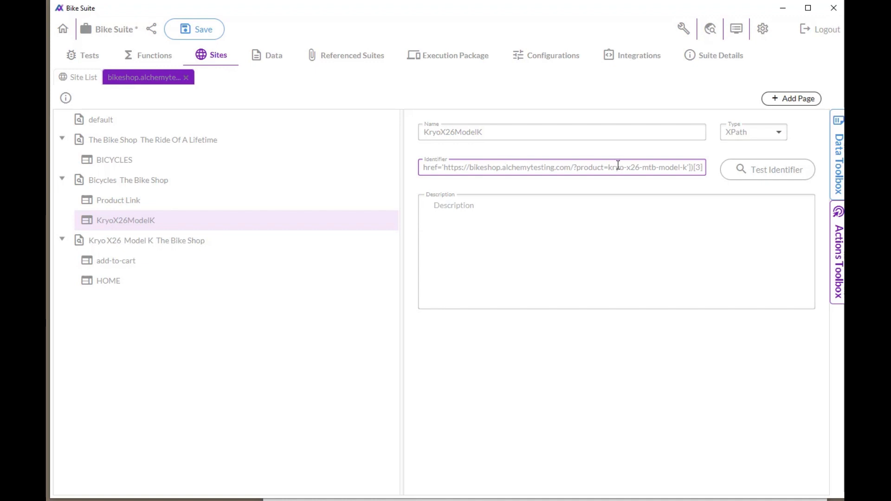
Step: Replace the product name kryo-x26-mtb-model-k in the identifier with the variable #{bike}
{"action": "left_click_drag", "start_coordinate": [609, 167], "coordinate": [689, 167]}
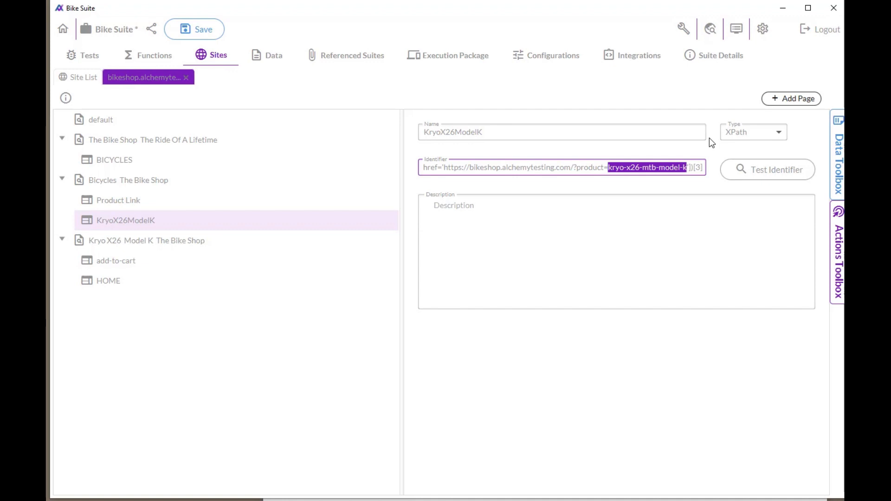
{"action": "type", "text": "#{"}
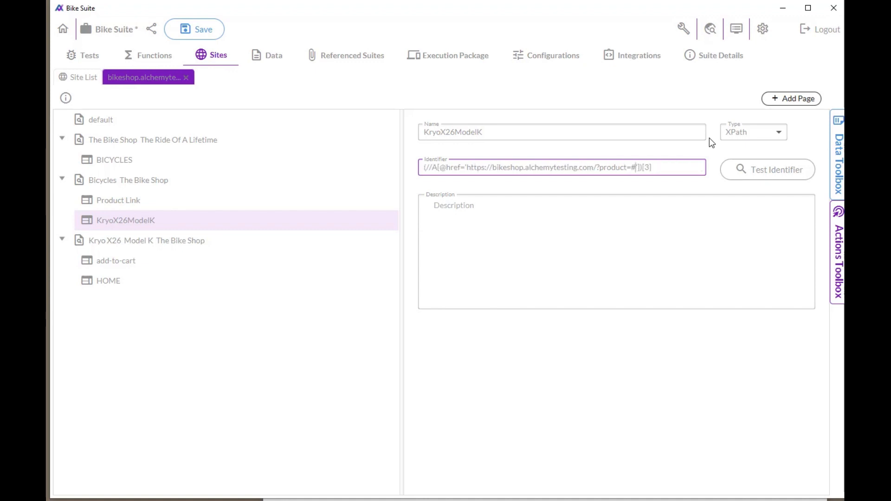
{"action": "type", "text": "bike"}
{"action": "left_click", "coordinate": [603, 272]}
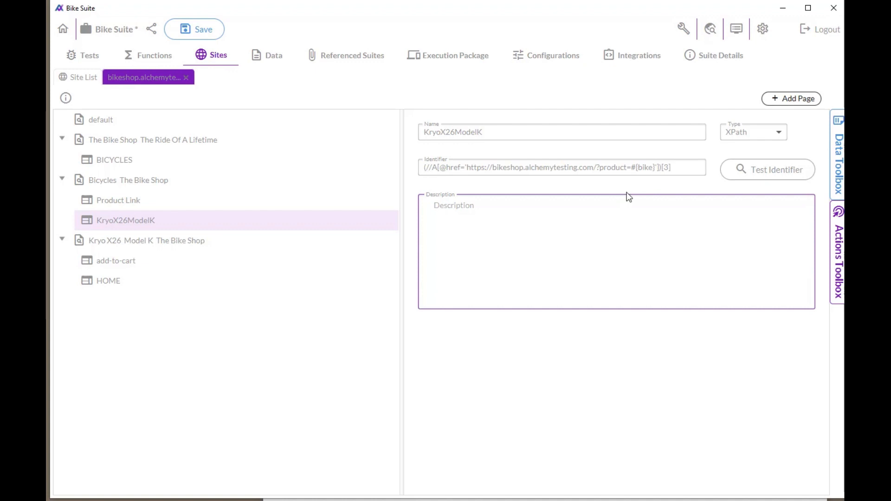
Step: Add a String argument named bike to Data Driven Function
{"action": "left_click", "coordinate": [135, 61]}
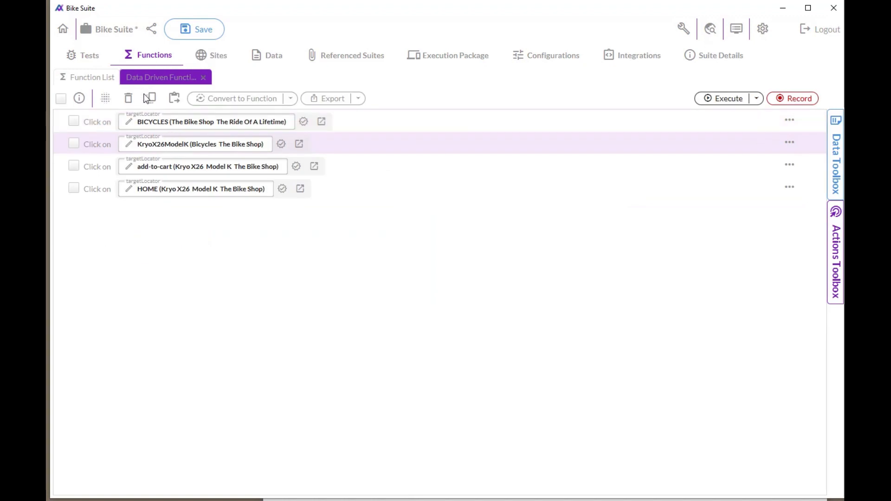
{"action": "left_click", "coordinate": [85, 99]}
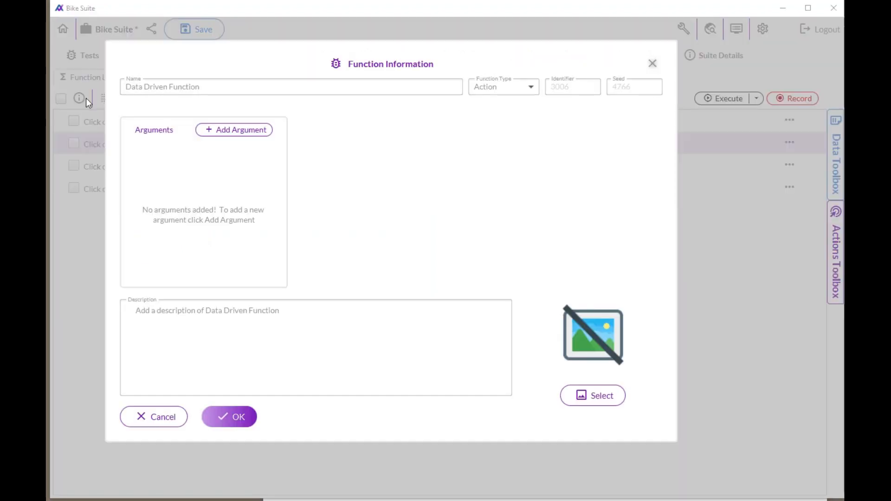
{"action": "left_click", "coordinate": [226, 130]}
{"action": "double_click", "coordinate": [343, 123]}
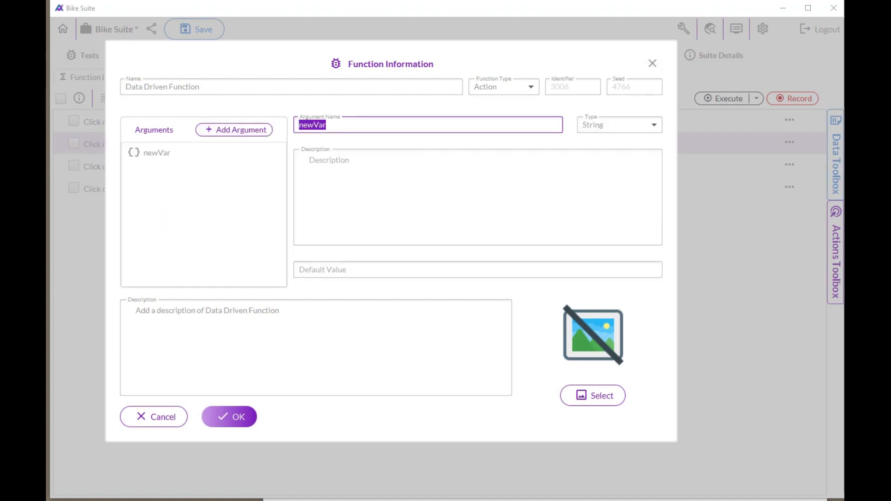
{"action": "type", "text": "bike"}
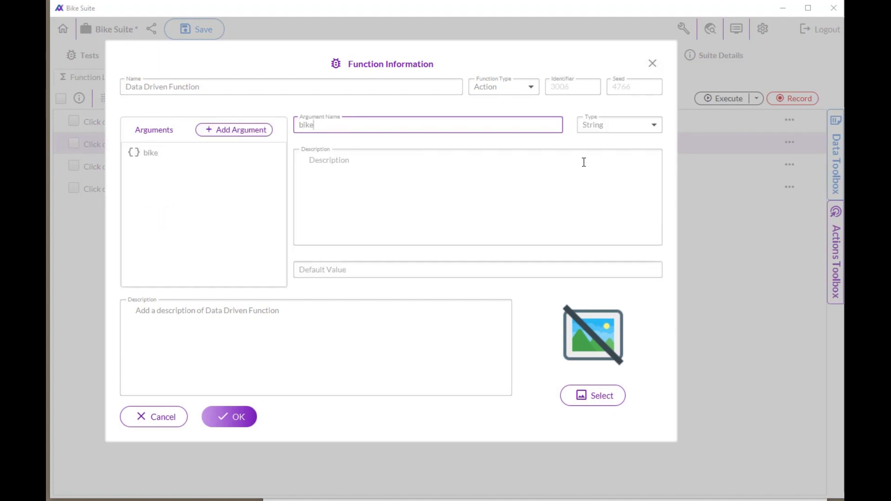
{"action": "left_click", "coordinate": [222, 419]}
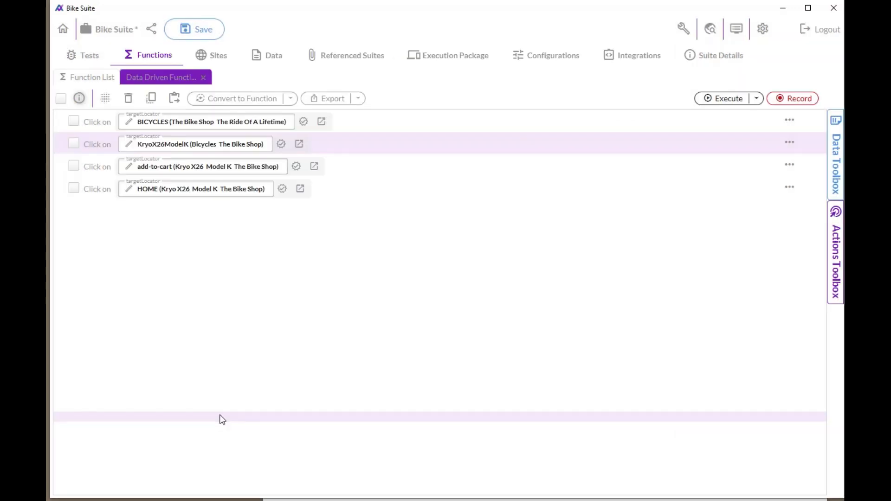
Step: Rename the KryoX26ModelK site element to Bike
{"action": "left_click", "coordinate": [298, 146]}
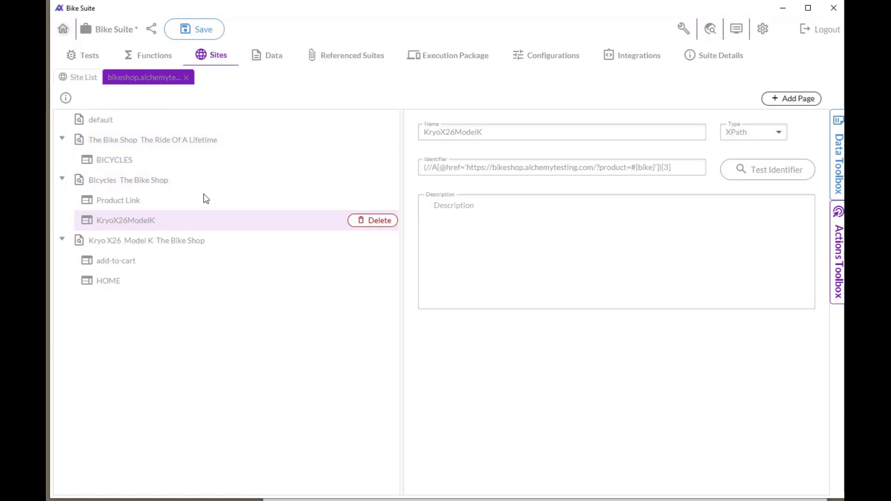
{"action": "double_click", "coordinate": [553, 132]}
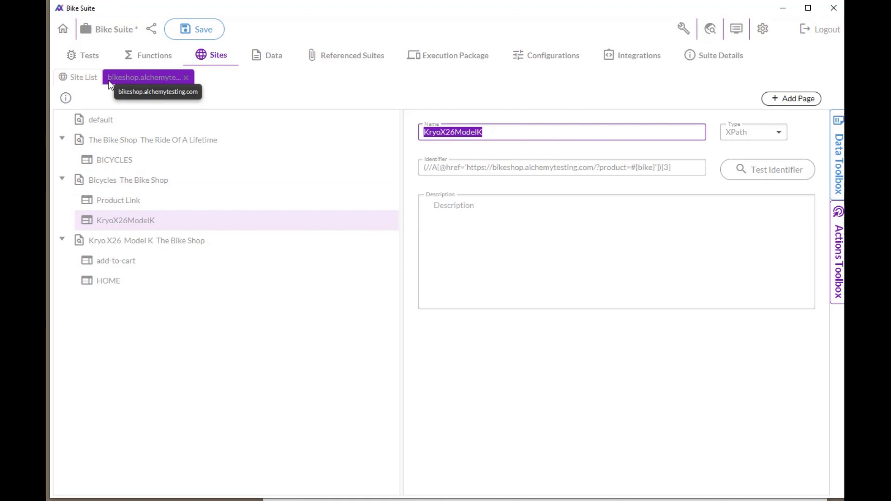
{"action": "type", "text": "Bike"}
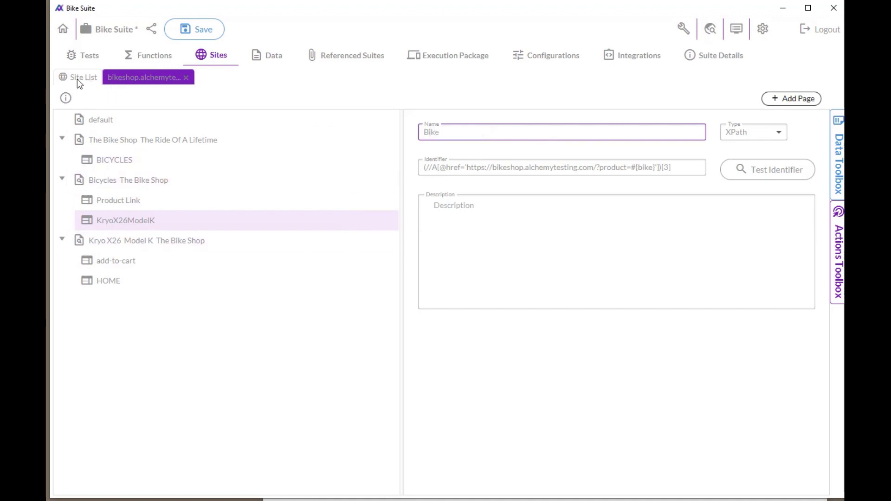
Step: In the Data Driven Locator test, pass kryo-x26-mtb-model-y as the bike argument of the Data Driven Function call
{"action": "left_click", "coordinate": [149, 56]}
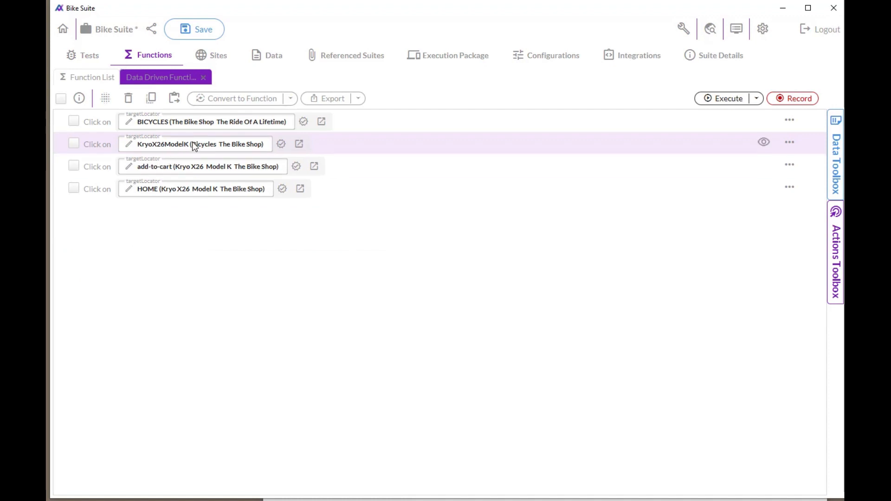
{"action": "left_click", "coordinate": [89, 56]}
{"action": "left_click", "coordinate": [175, 143]}
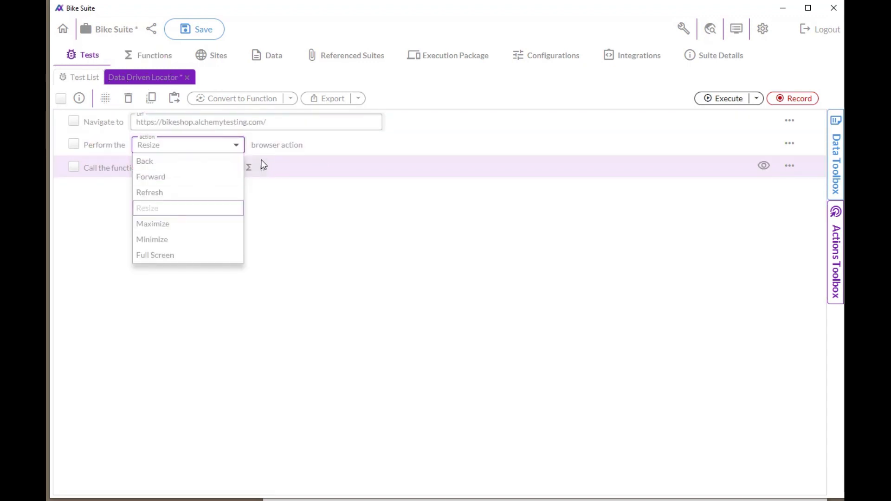
{"action": "left_click", "coordinate": [290, 165]}
{"action": "left_click", "coordinate": [312, 169]}
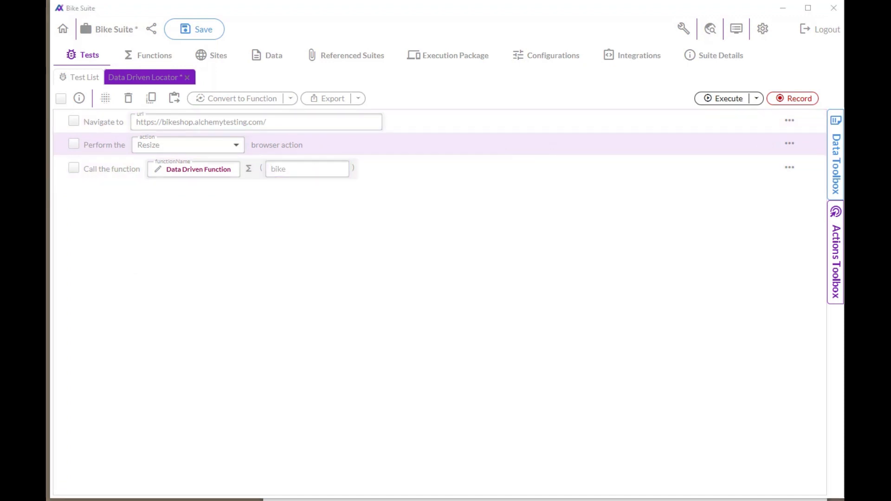
{"action": "left_click", "coordinate": [288, 169]}
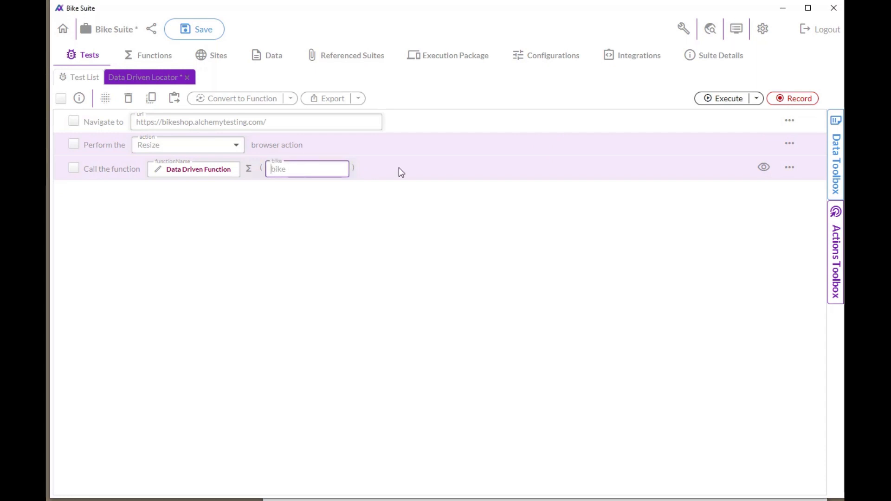
{"action": "type", "text": "kryo-x26-mtb-model-y"}
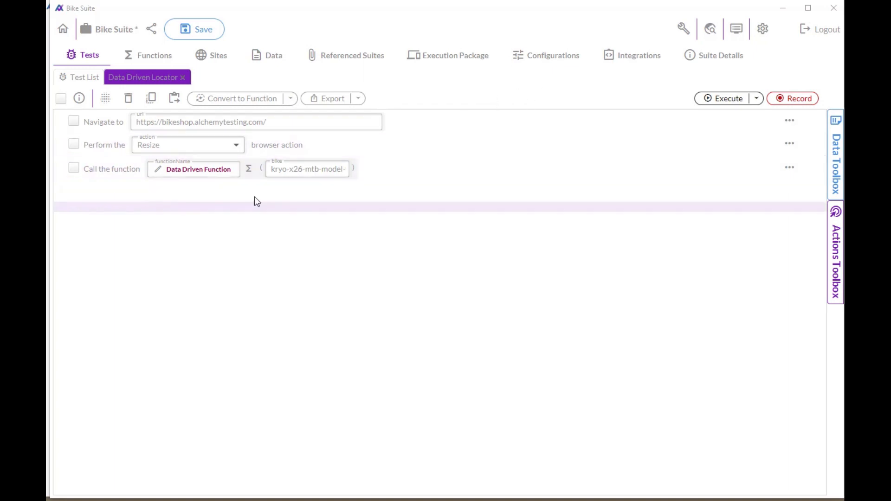
Step: Execute the Data Driven Locator test, hide the execution details and open the shop's cart to check the added bike
{"action": "left_click", "coordinate": [726, 99]}
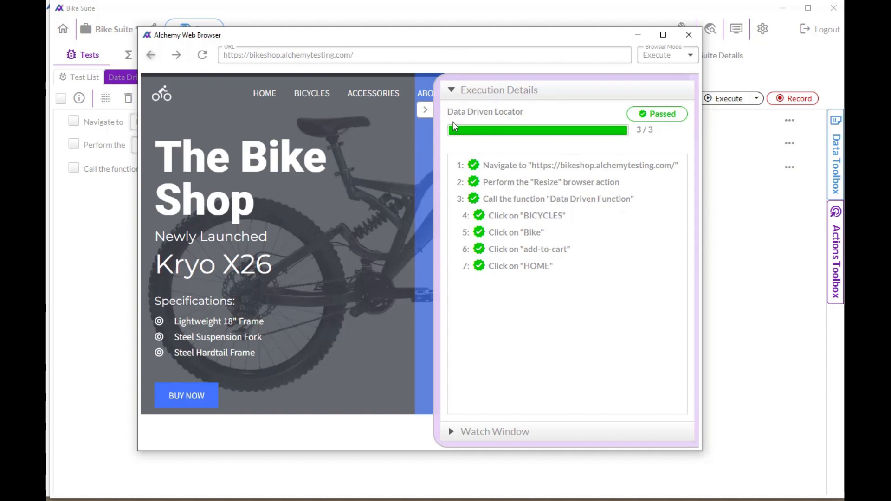
{"action": "left_click", "coordinate": [425, 110]}
{"action": "left_click", "coordinate": [668, 94]}
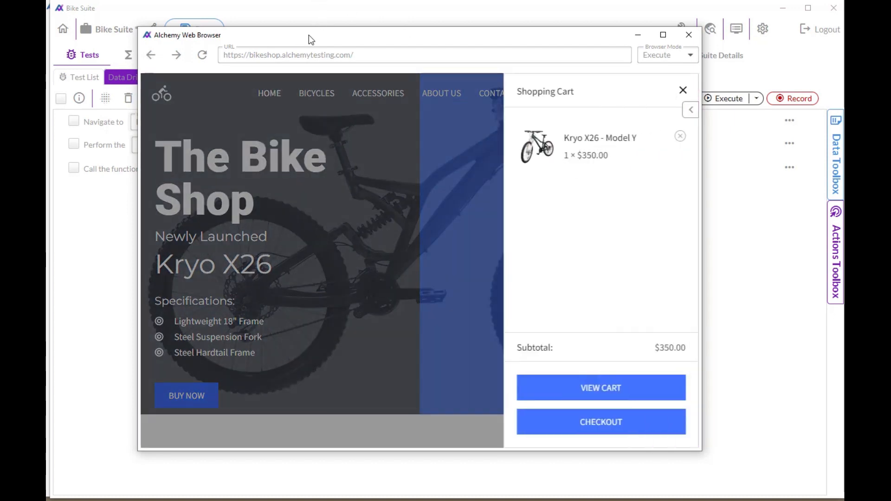
Step: Change the function call's bike argument to kryo-x26-mtb-model-z and execute the test again
{"action": "left_click_drag", "start_coordinate": [312, 35], "coordinate": [594, 151]}
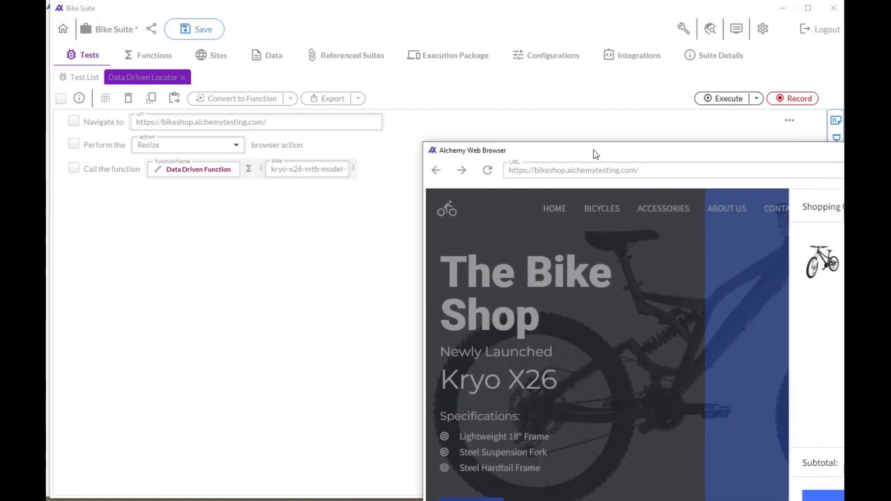
{"action": "left_click", "coordinate": [343, 168]}
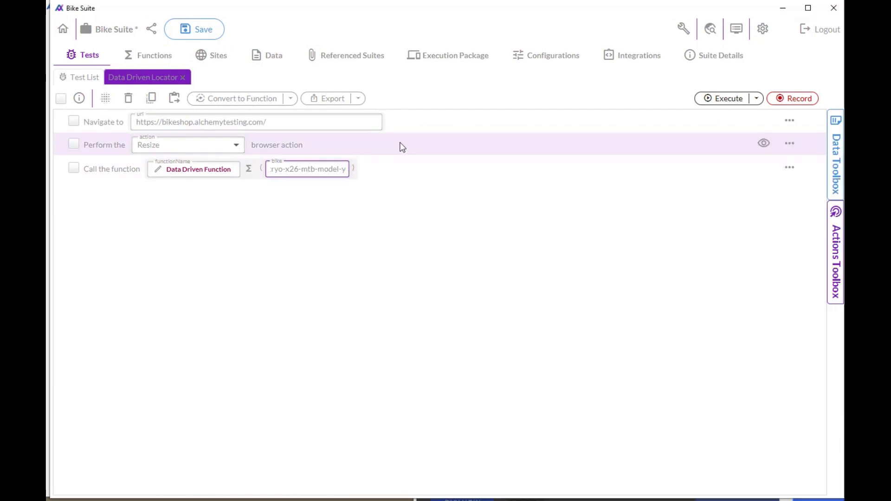
{"action": "key", "text": "BackSpace"}
{"action": "type", "text": "z"}
{"action": "left_click", "coordinate": [727, 98]}
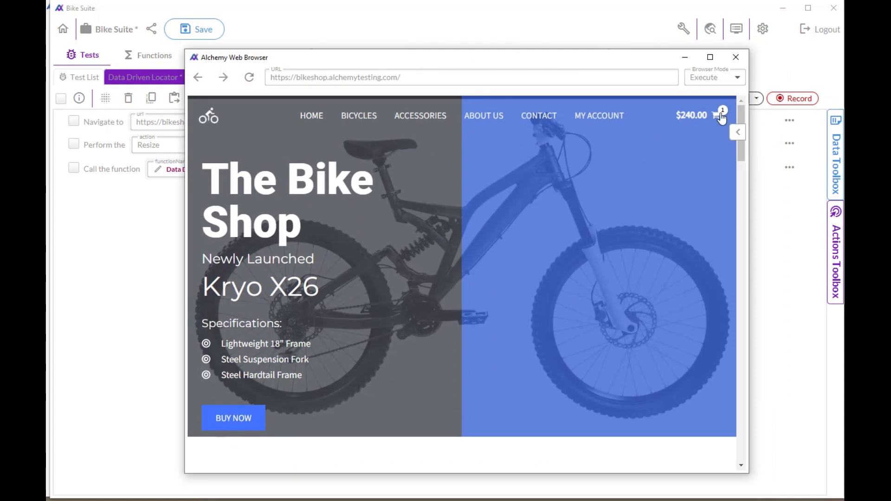
Step: Open the shop's cart to check the bike added by the test run
{"action": "left_click", "coordinate": [748, 123]}
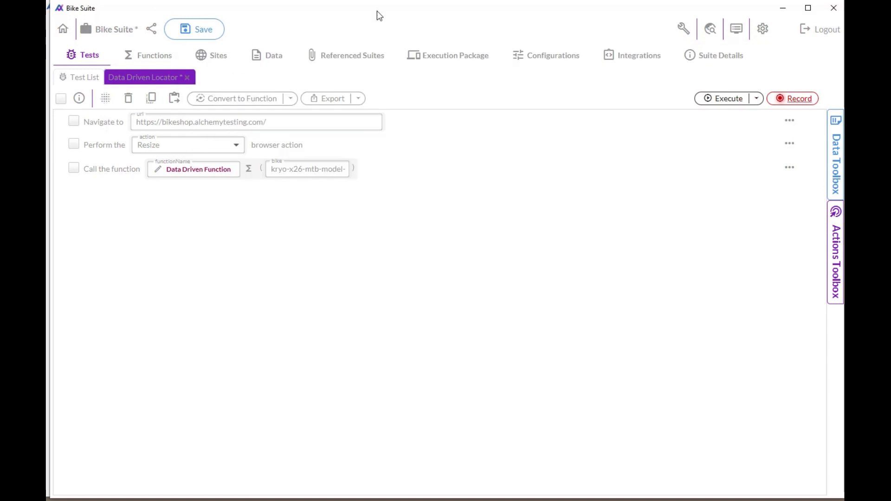
Step: Examine the Bikes data source: the product and title fields of its Selection table and the table's records
{"action": "left_click", "coordinate": [274, 54]}
{"action": "left_click", "coordinate": [120, 137]}
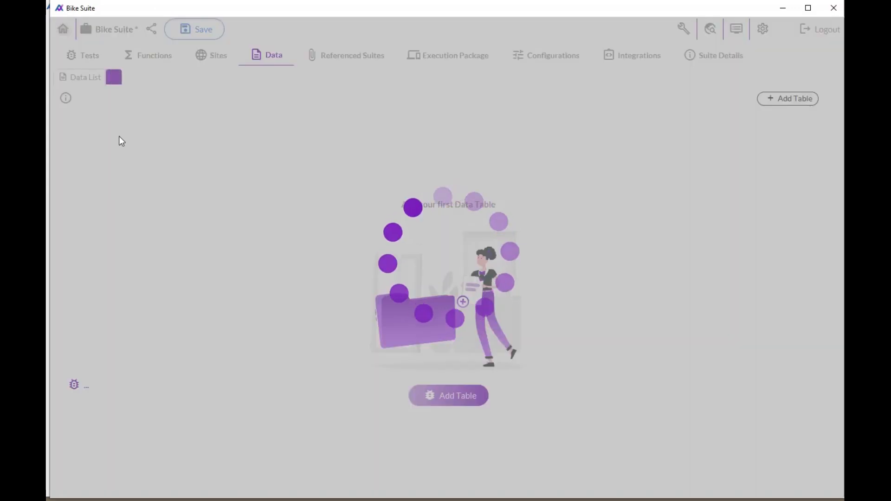
{"action": "left_click", "coordinate": [61, 119]}
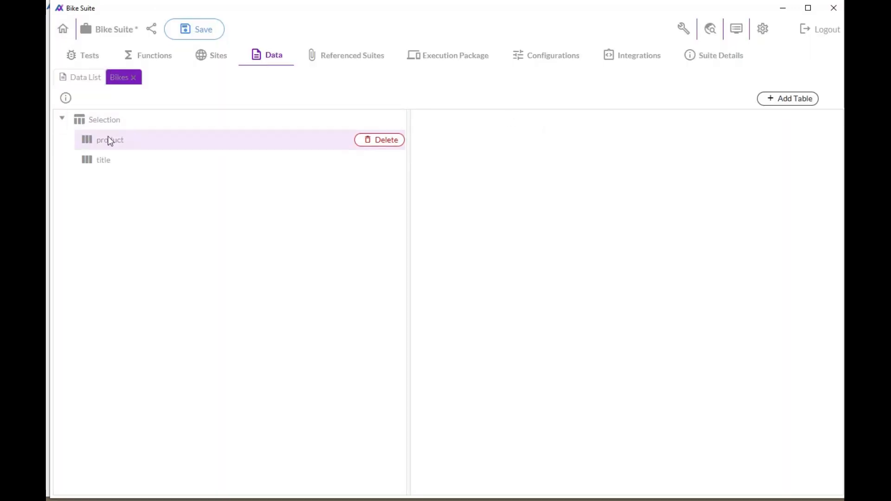
{"action": "left_click", "coordinate": [108, 137]}
{"action": "left_click", "coordinate": [99, 158]}
{"action": "left_click", "coordinate": [107, 142]}
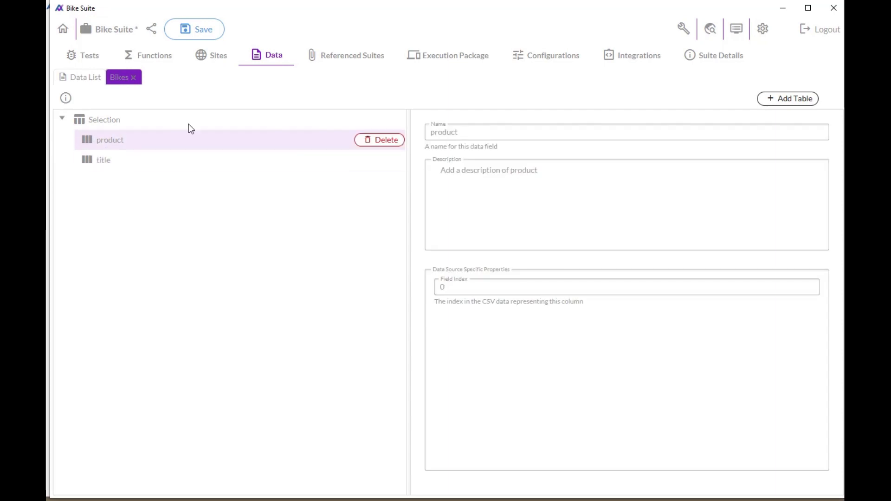
{"action": "left_click", "coordinate": [194, 117]}
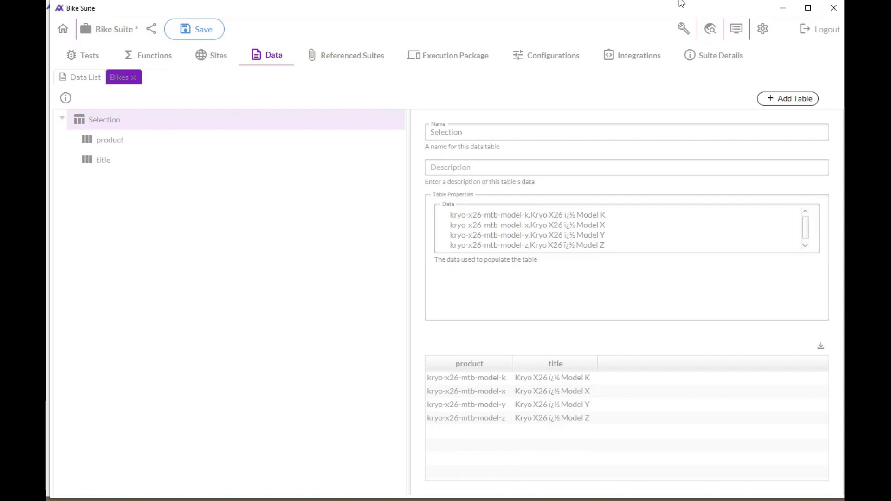
Step: Disable the existing Data Driven Function call step in the Data Driven Locator test
{"action": "left_click", "coordinate": [93, 55]}
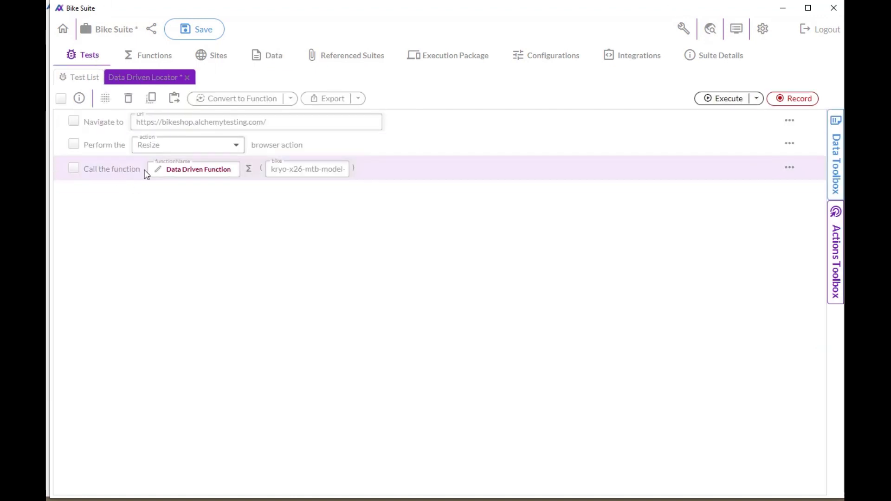
{"action": "left_click", "coordinate": [74, 168]}
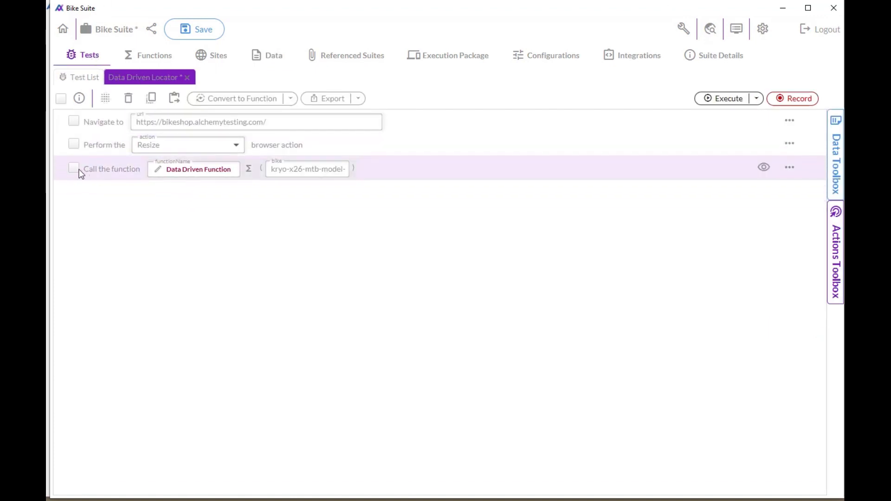
{"action": "left_click", "coordinate": [106, 99]}
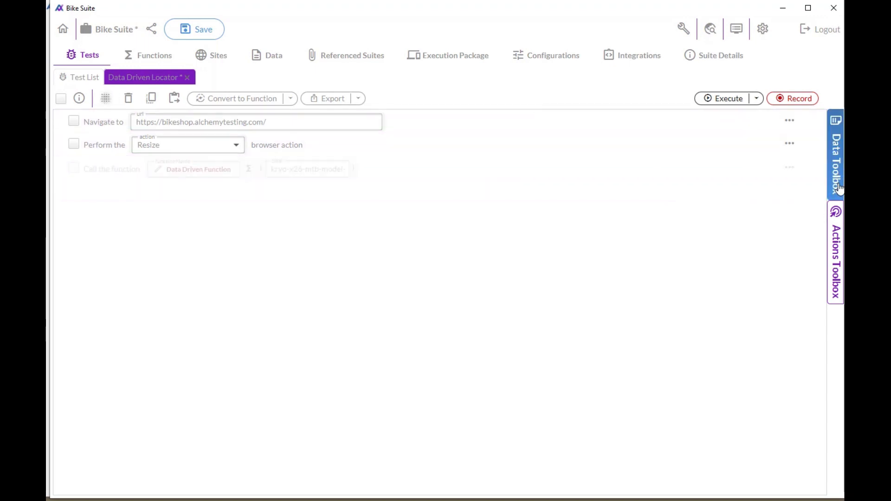
Step: Add a Repeat action at the end of the test and set its loop mode to Data
{"action": "left_click", "coordinate": [835, 252]}
{"action": "scroll", "coordinate": [728, 346], "scroll_direction": "down", "scroll_amount": 10}
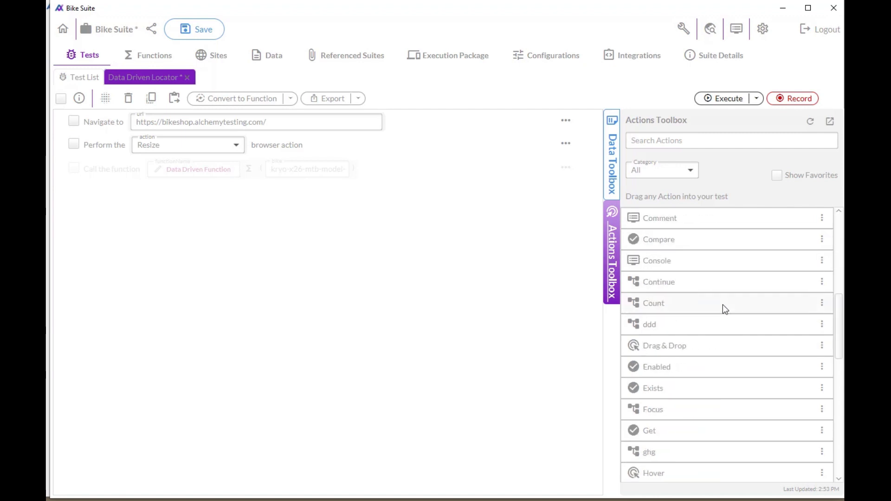
{"action": "left_click_drag", "start_coordinate": [678, 409], "coordinate": [154, 237]}
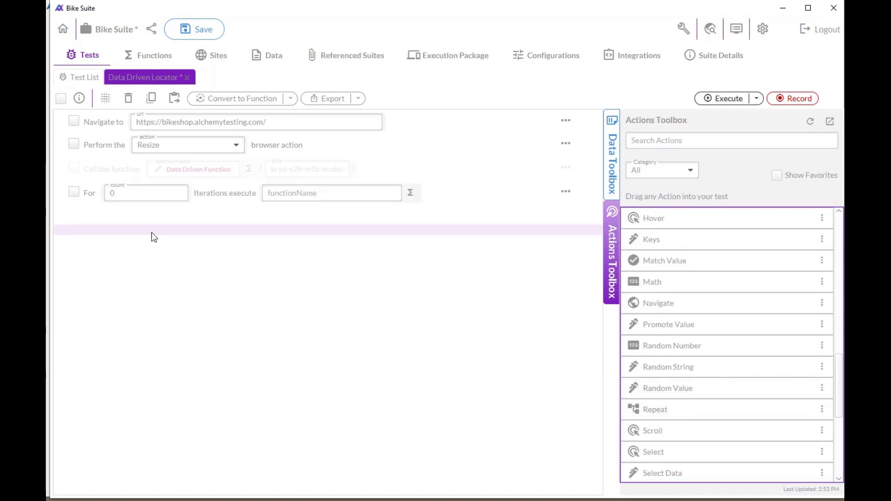
{"action": "left_click", "coordinate": [538, 191]}
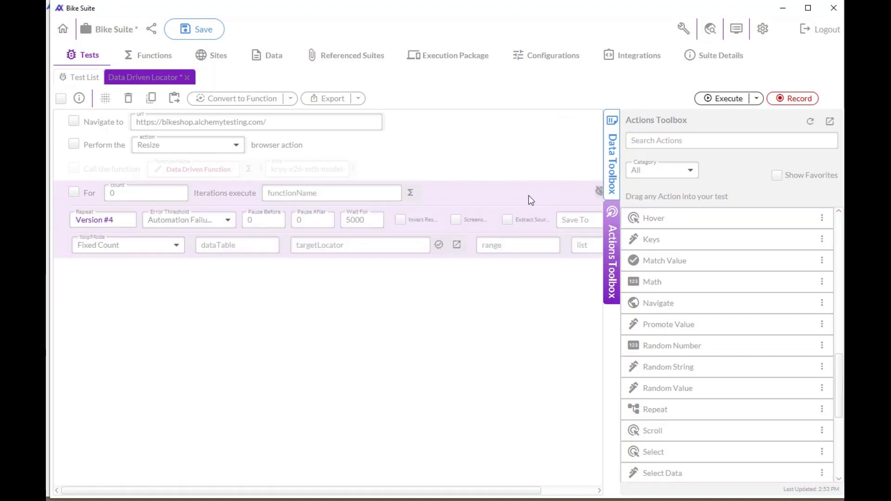
{"action": "left_click", "coordinate": [131, 245]}
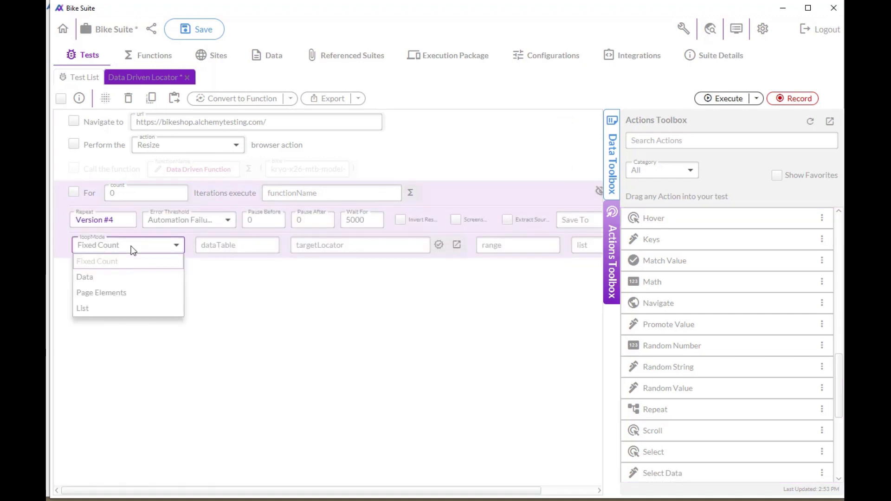
{"action": "left_click", "coordinate": [132, 272]}
{"action": "left_click", "coordinate": [539, 191]}
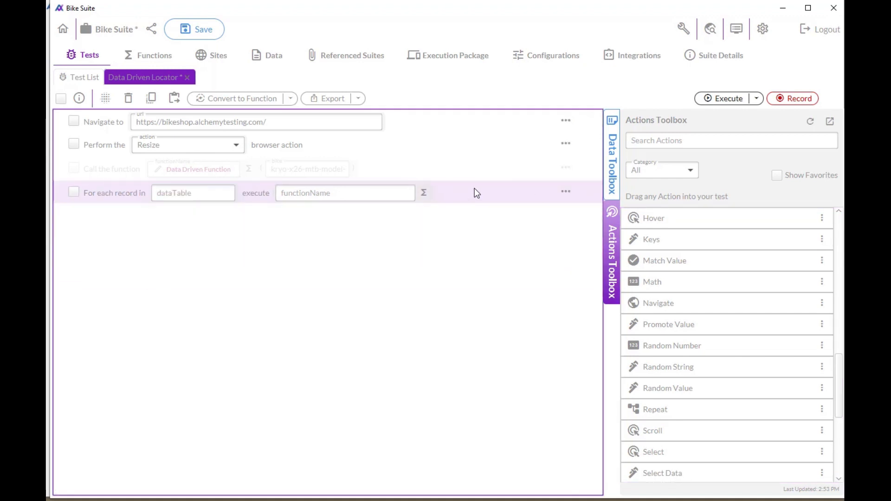
Step: Configure the Repeat step to execute Data Driven Function for each record in the Selection table, leaving the bike argument empty
{"action": "left_click", "coordinate": [187, 192]}
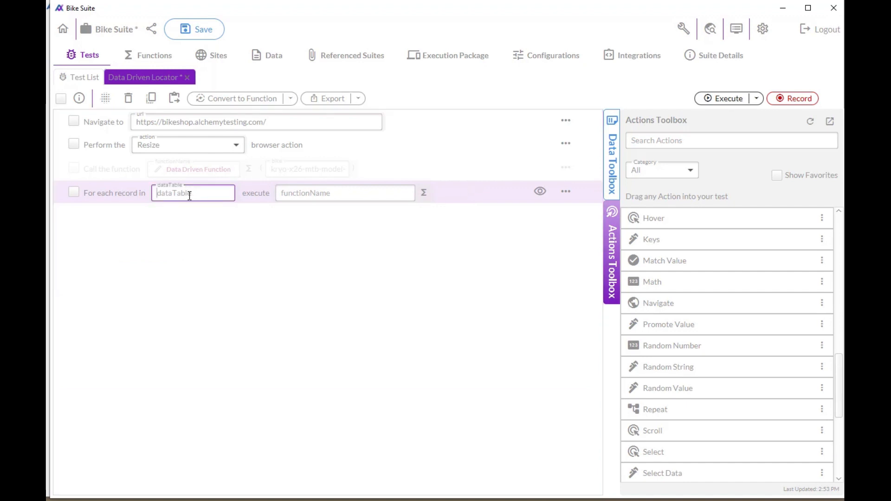
{"action": "left_click", "coordinate": [612, 166]}
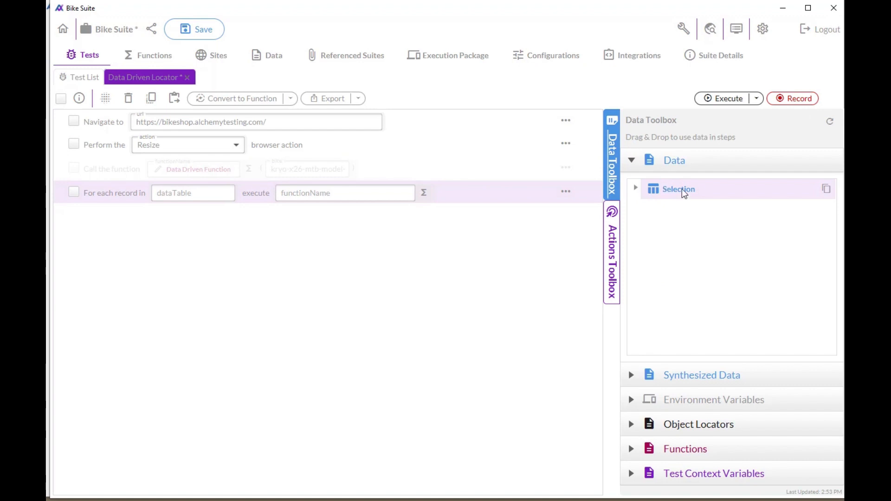
{"action": "left_click_drag", "start_coordinate": [681, 190], "coordinate": [178, 197]}
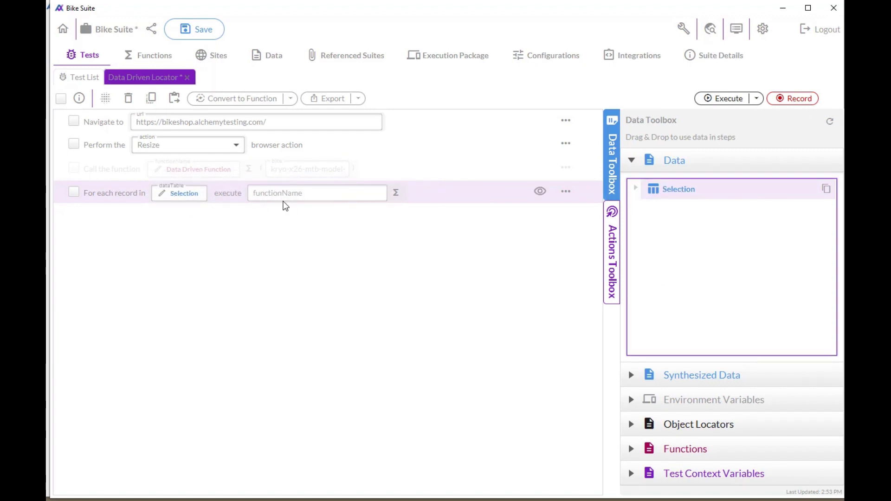
{"action": "left_click", "coordinate": [284, 195]}
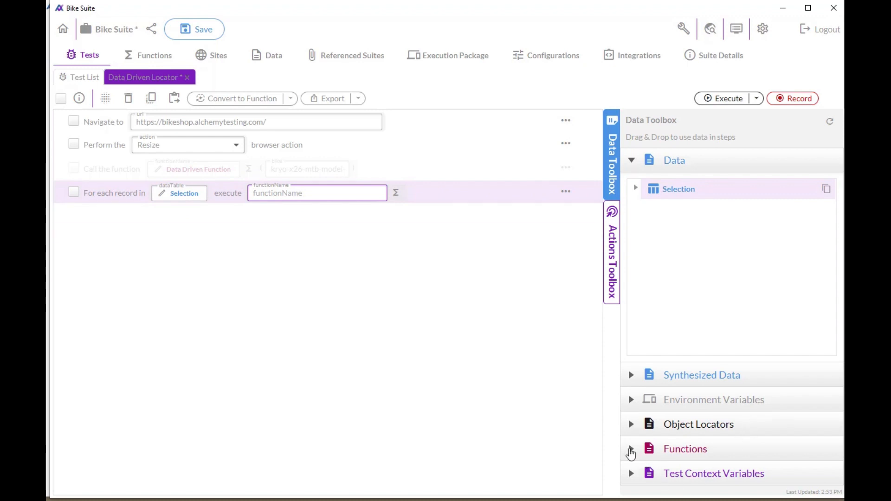
{"action": "left_click", "coordinate": [631, 451]}
{"action": "left_click", "coordinate": [631, 452]}
{"action": "left_click_drag", "start_coordinate": [700, 282], "coordinate": [288, 194]}
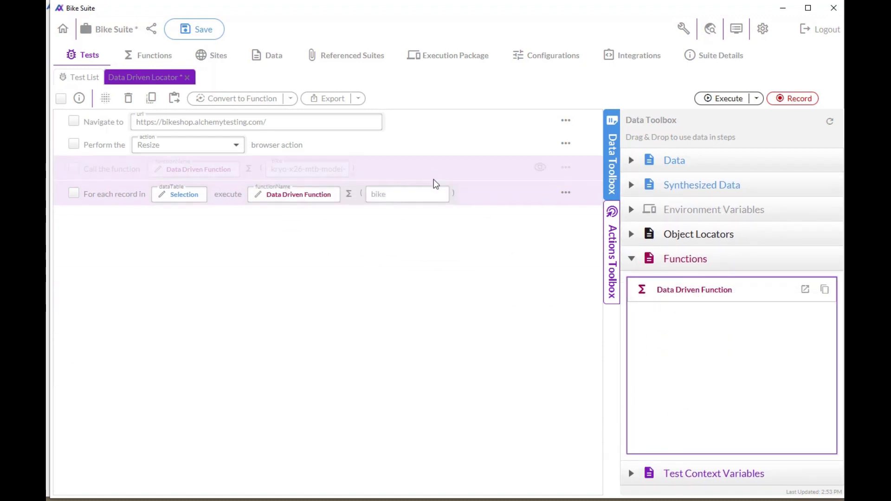
{"action": "left_click", "coordinate": [412, 194]}
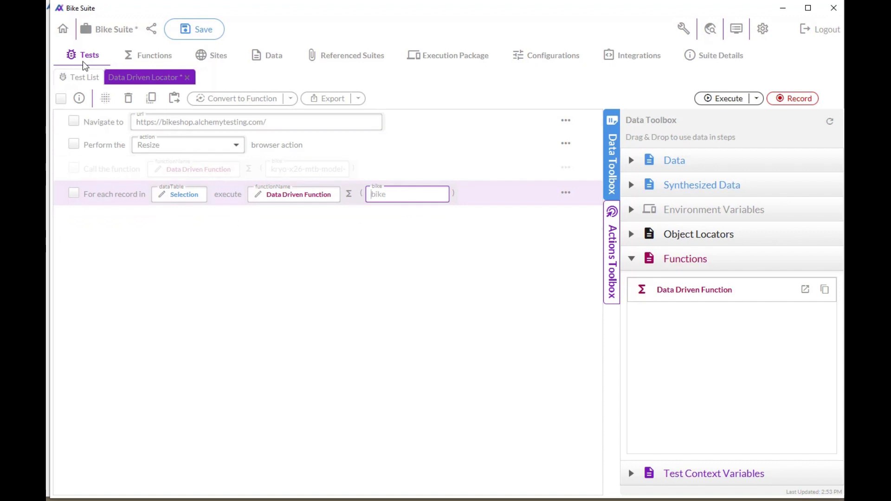
Step: In the Bike site element's XPath identifier, replace the #[bike] parameter with the copied value reference of the Selection table's product field
{"action": "left_click", "coordinate": [213, 57]}
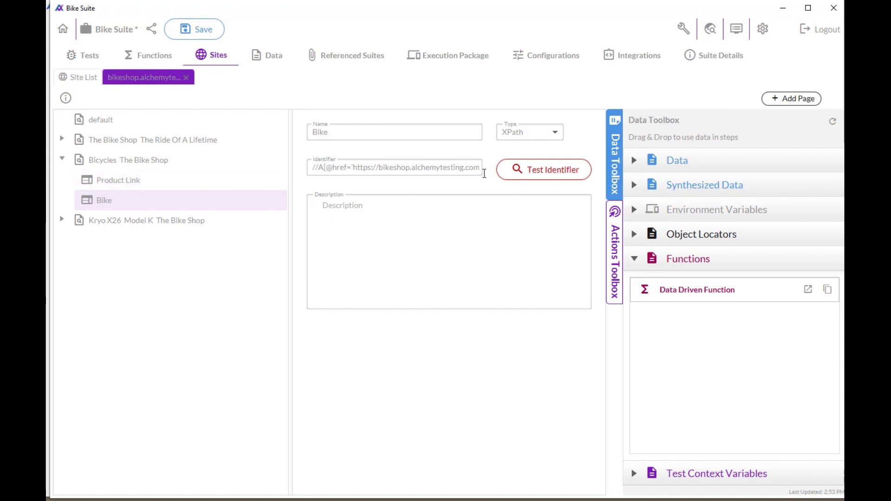
{"action": "left_click", "coordinate": [103, 204]}
{"action": "left_click_drag", "start_coordinate": [461, 167], "coordinate": [599, 169]}
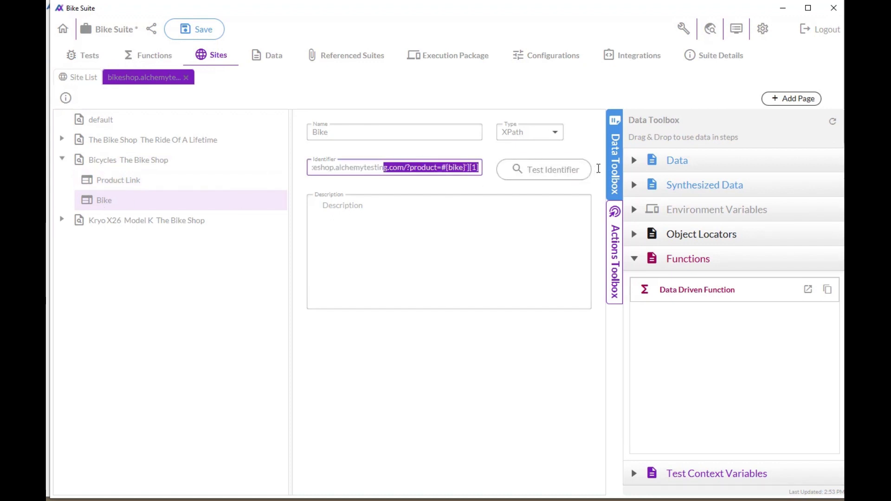
{"action": "left_click", "coordinate": [448, 167]}
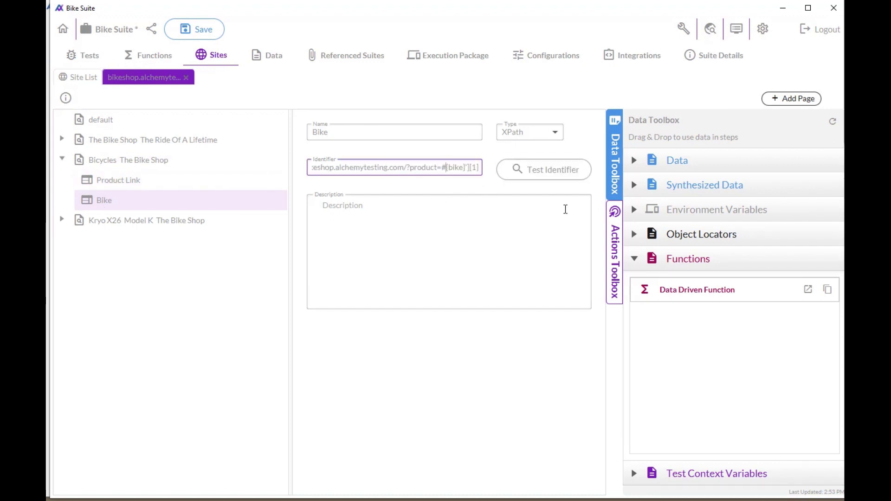
{"action": "left_click", "coordinate": [633, 161]}
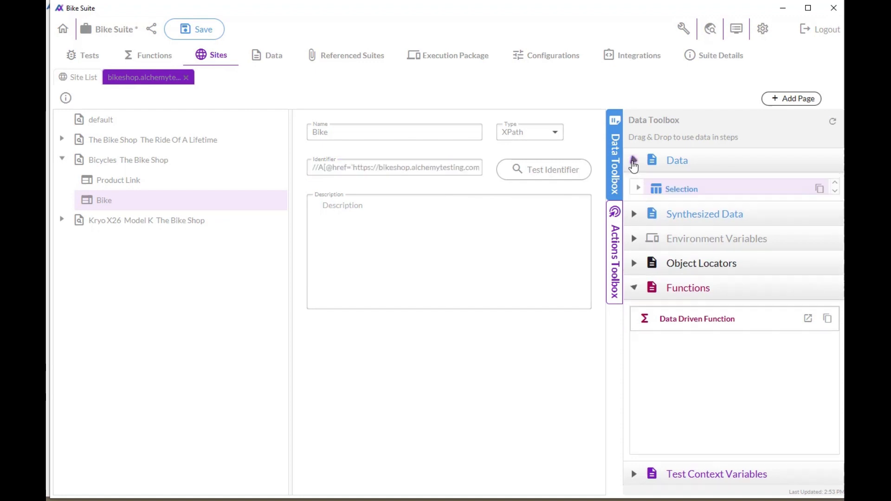
{"action": "left_click", "coordinate": [639, 188]}
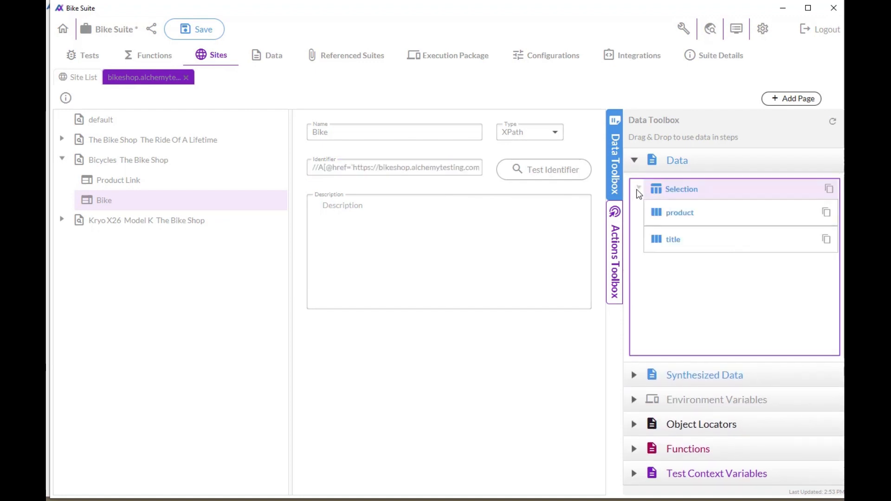
{"action": "left_click", "coordinate": [826, 212]}
{"action": "left_click_drag", "start_coordinate": [449, 168], "coordinate": [555, 171]}
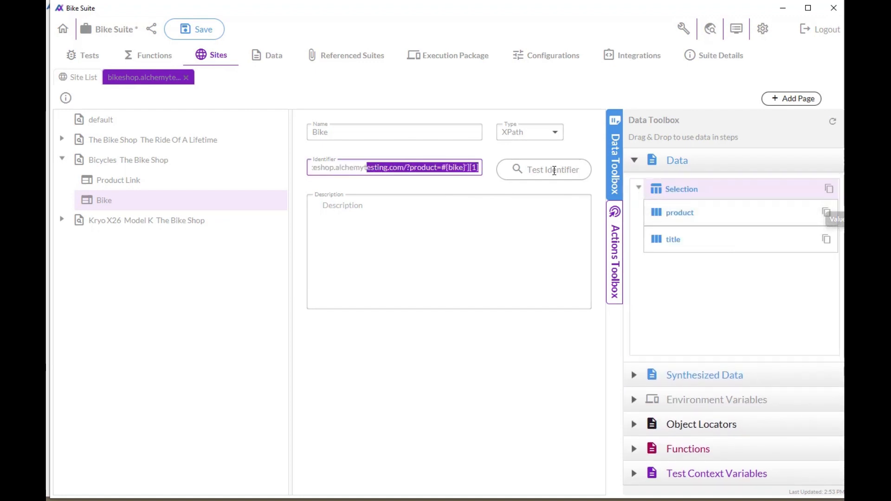
{"action": "left_click", "coordinate": [448, 167]}
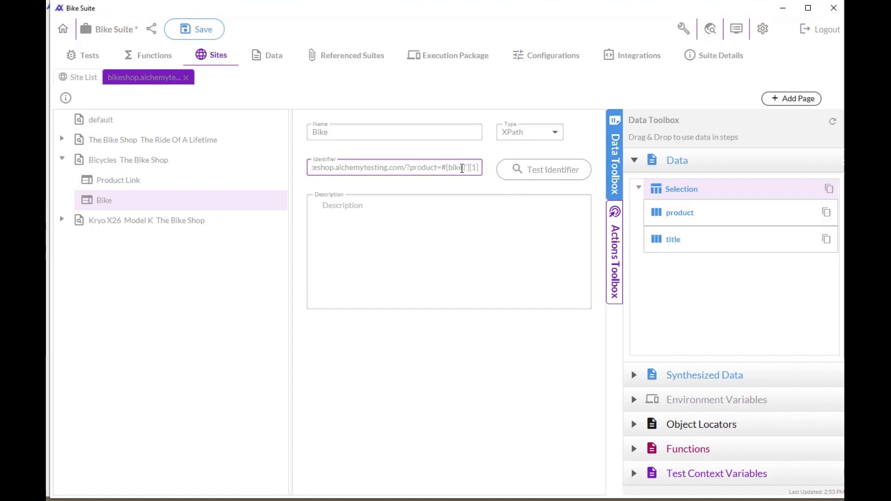
{"action": "left_click", "coordinate": [465, 169], "text": "shift"}
{"action": "key", "text": "ctrl+v"}
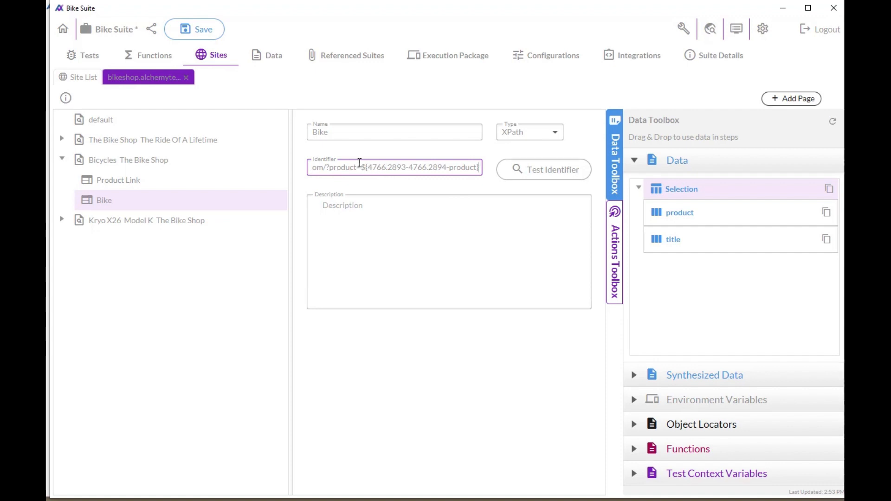
Step: Save the Bike Suite and execute the Data Driven Locator test with the data loop
{"action": "mouse_move", "coordinate": [163, 160]}
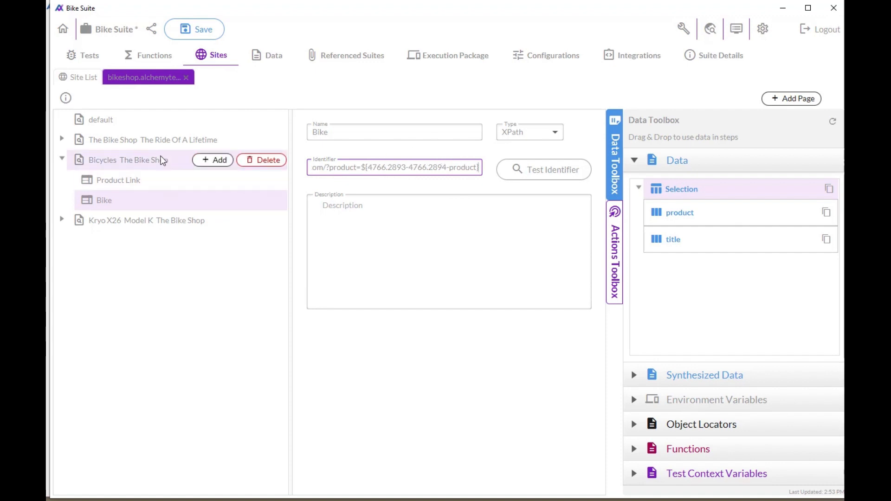
{"action": "left_click", "coordinate": [191, 30]}
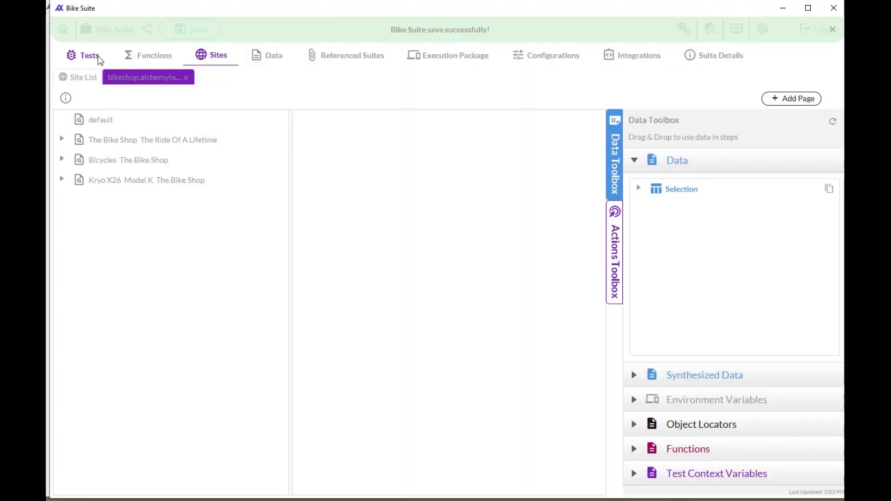
{"action": "left_click", "coordinate": [83, 58]}
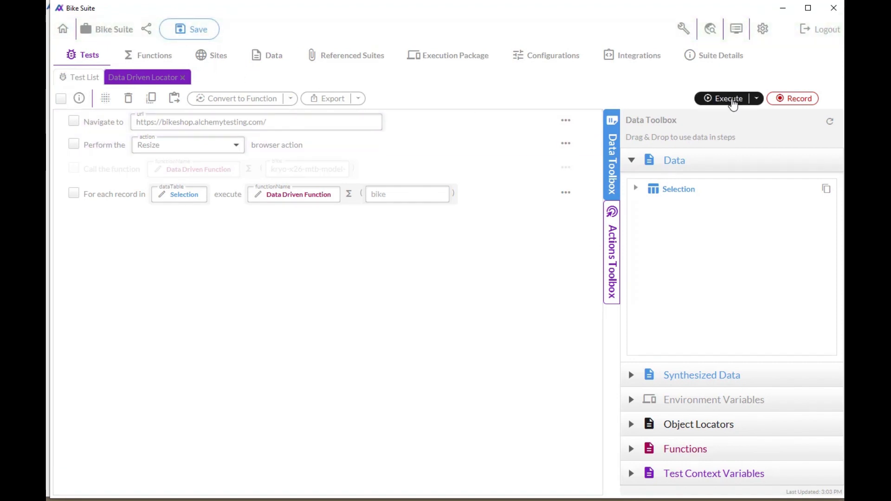
{"action": "left_click", "coordinate": [731, 100]}
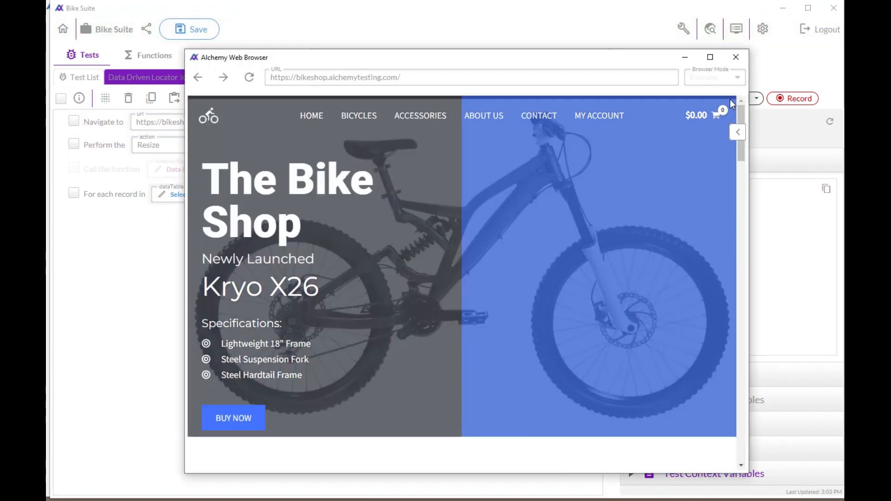